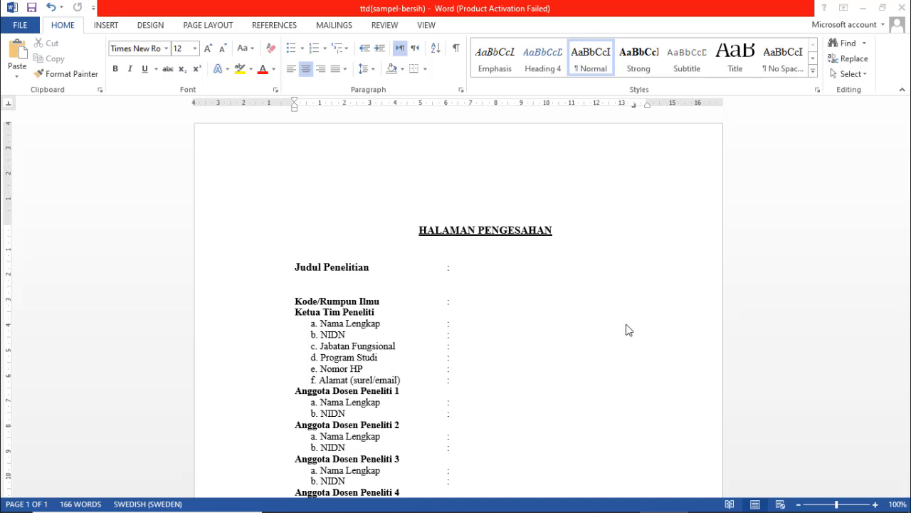
# - Place the insertion point in the blank area below the form
pyautogui.scroll(-5, 567, 313)
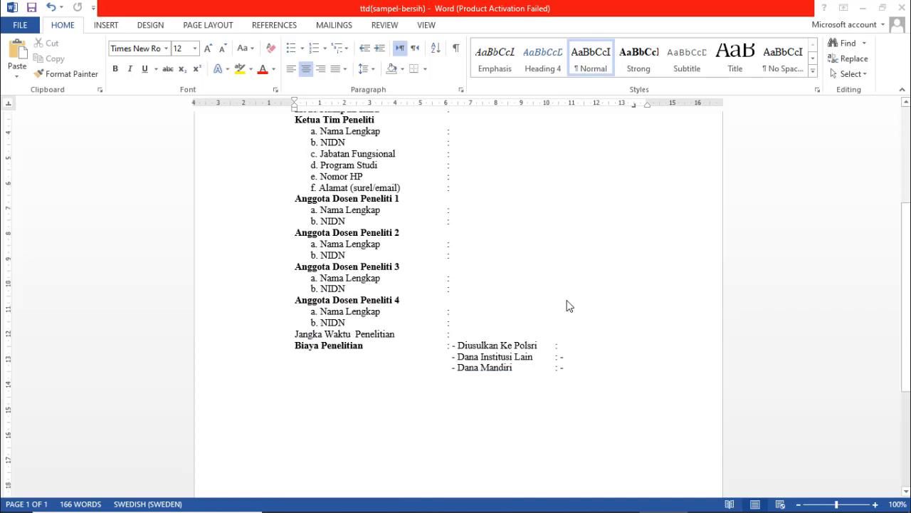
pyautogui.scroll(-5, 570, 306)
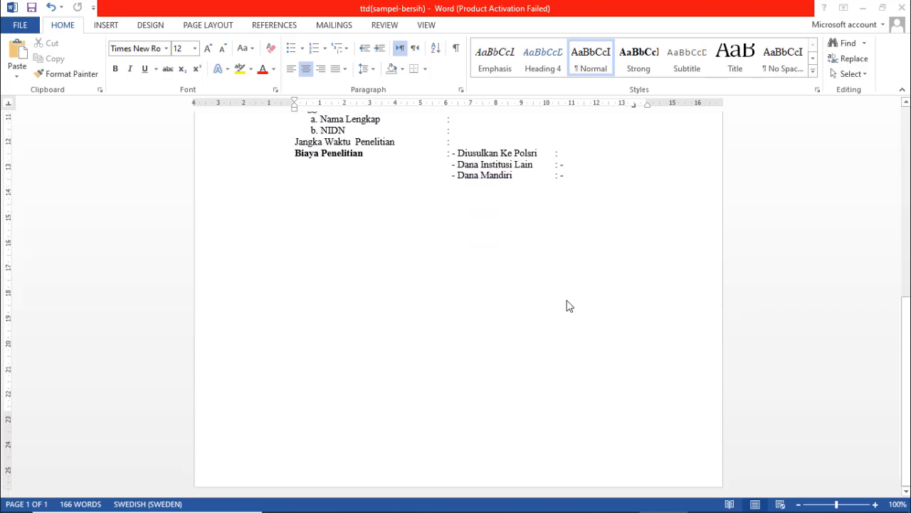
pyautogui.scroll(5, 570, 306)
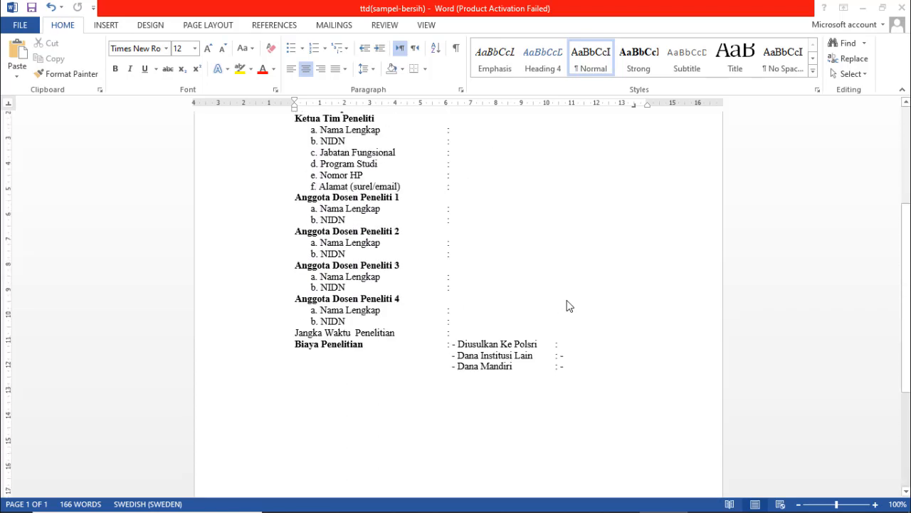
pyautogui.scroll(2, 569, 306)
pyautogui.scroll(-4, 569, 307)
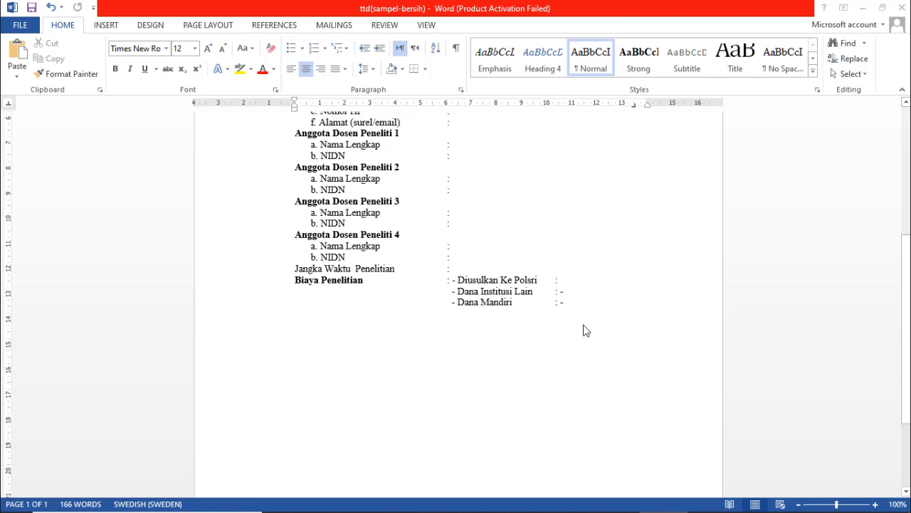
pyautogui.scroll(-2, 588, 336)
pyautogui.scroll(-2, 588, 336)
pyautogui.scroll(8, 588, 336)
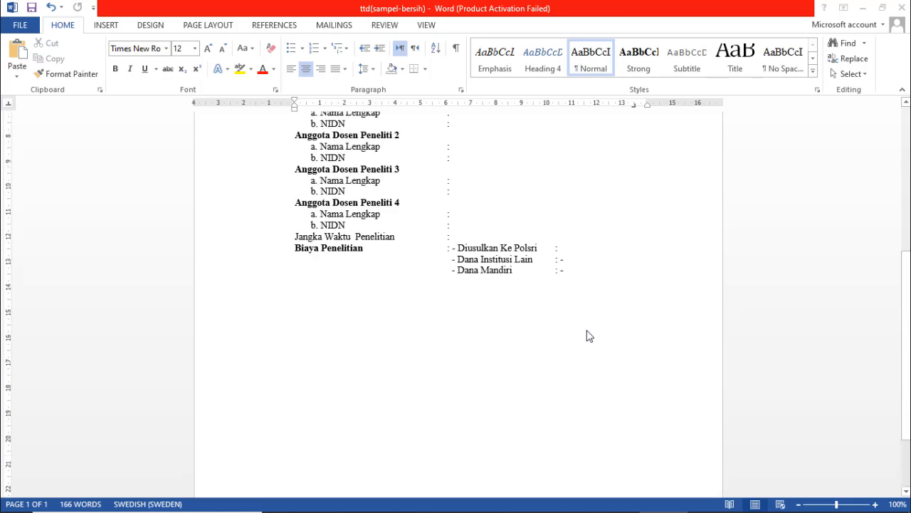
pyautogui.scroll(4, 588, 336)
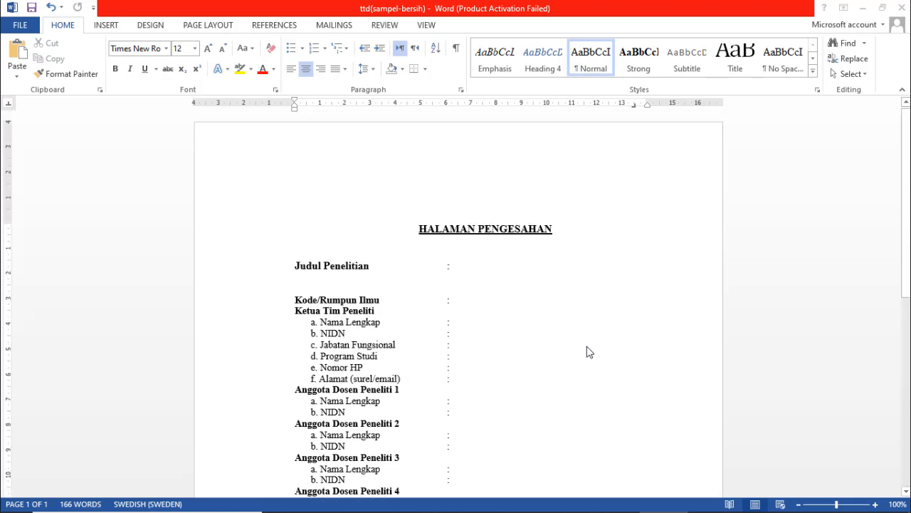
pyautogui.scroll(-4, 590, 356)
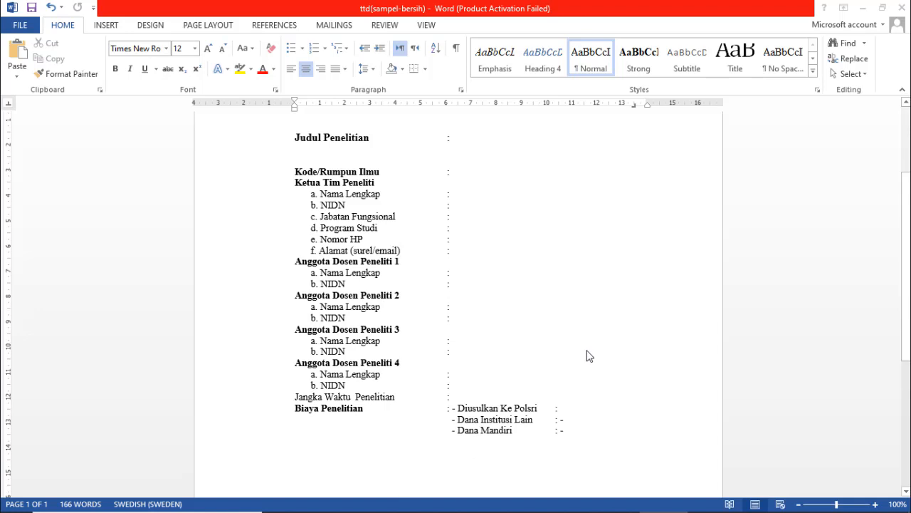
pyautogui.scroll(-6, 590, 356)
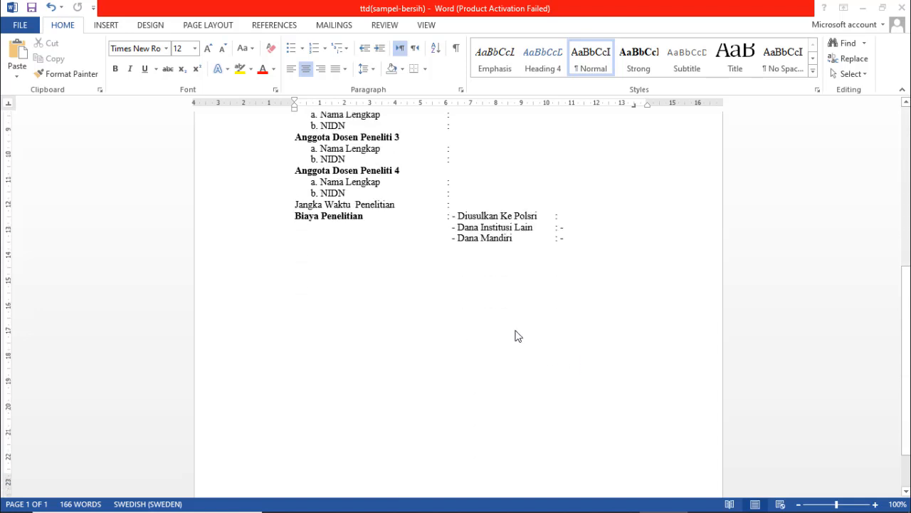
pyautogui.doubleClick(474, 291)
# - Delete the leftover empty lines below the Dana Mandiri row
pyautogui.scroll(9, 623, 296)
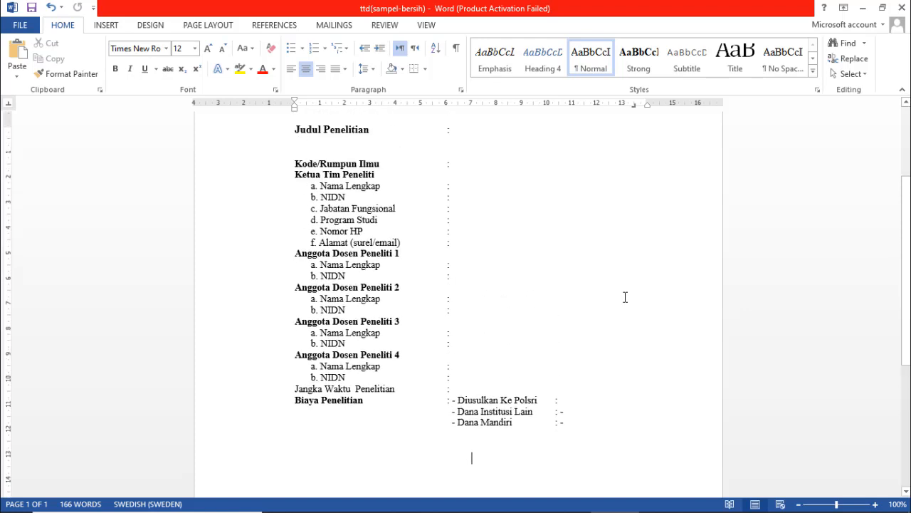
pyautogui.scroll(-8, 625, 297)
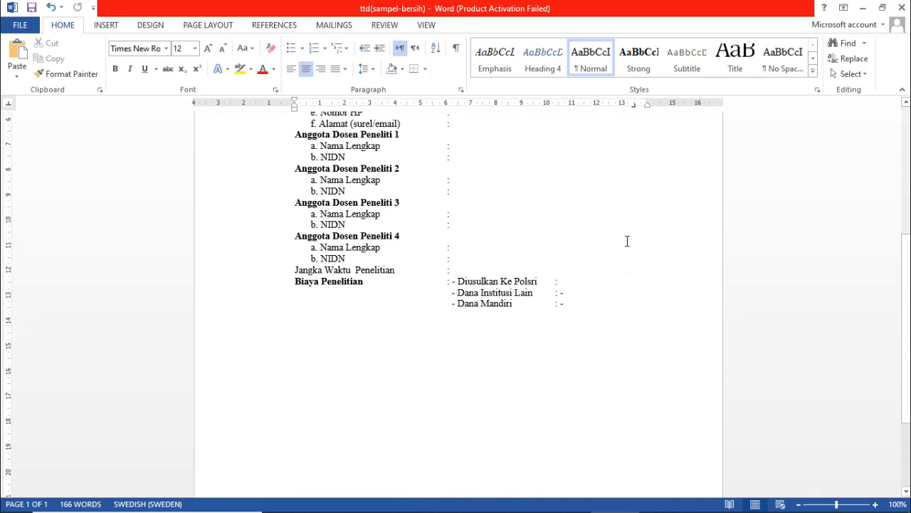
pyautogui.scroll(3, 625, 244)
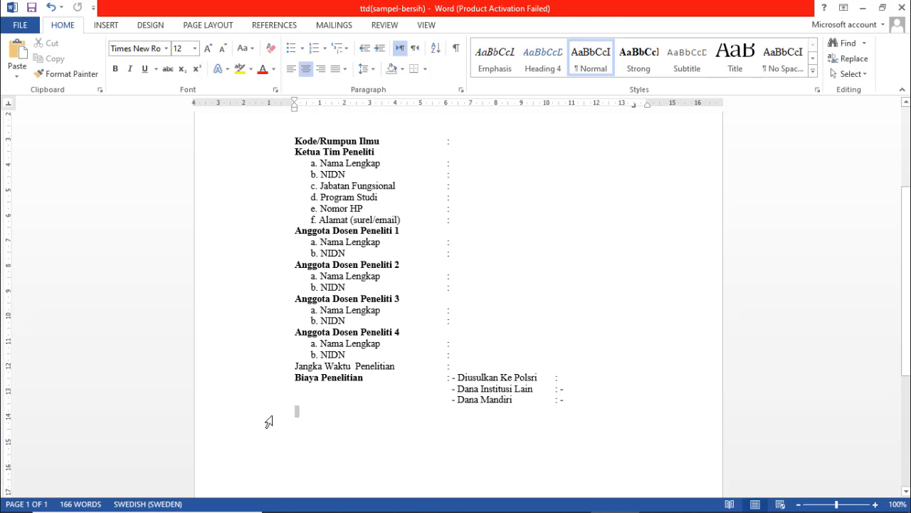
pyautogui.moveTo(267, 420); pyautogui.dragTo(274, 453)
pyautogui.press('Delete')
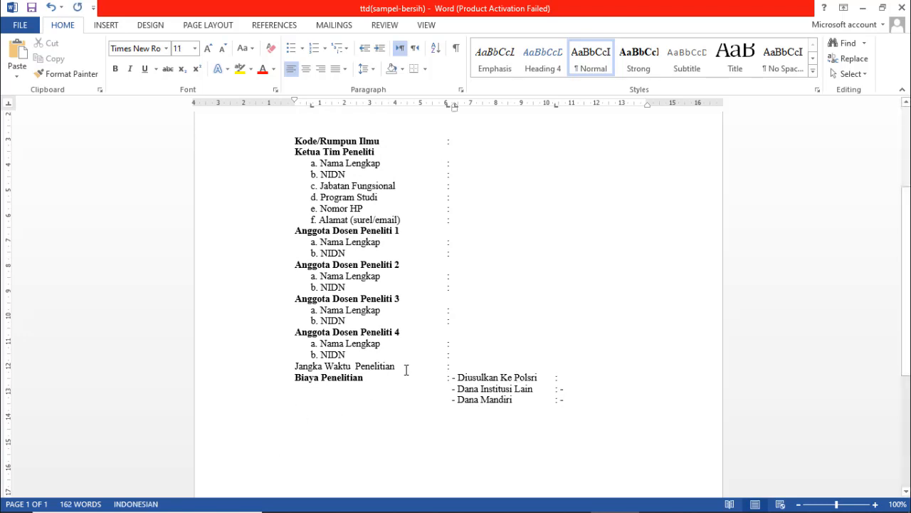
# - Remove the tab stops at 0.7 cm, 10.3 cm and 6.3 cm from the ruler
pyautogui.scroll(-4, 564, 307)
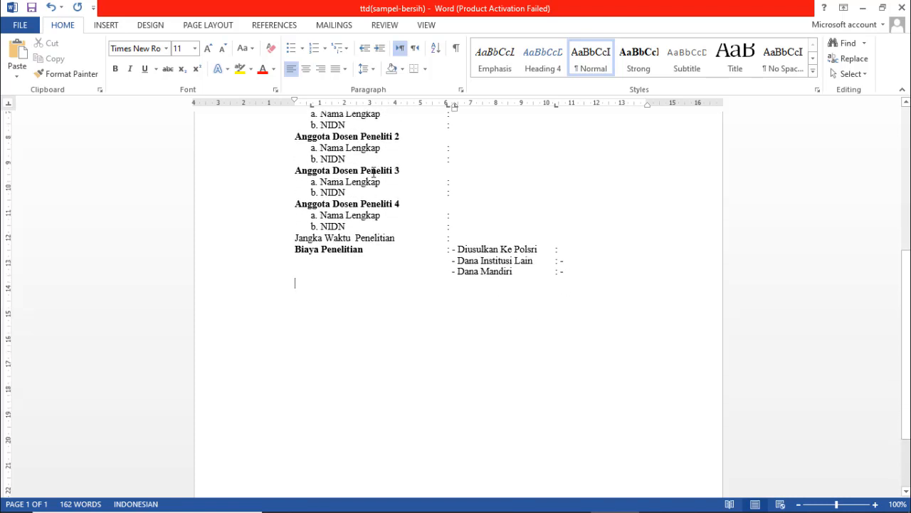
pyautogui.moveTo(312, 106); pyautogui.dragTo(344, 163)
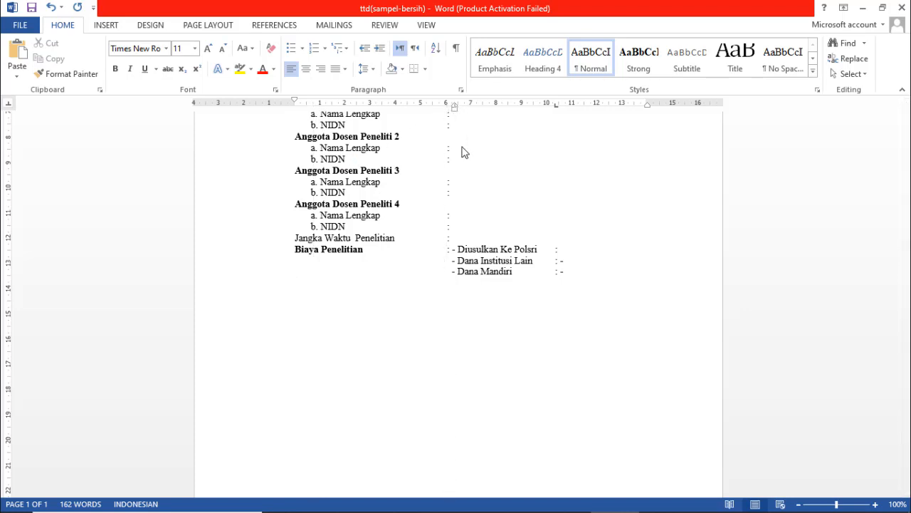
pyautogui.moveTo(551, 107); pyautogui.dragTo(553, 151)
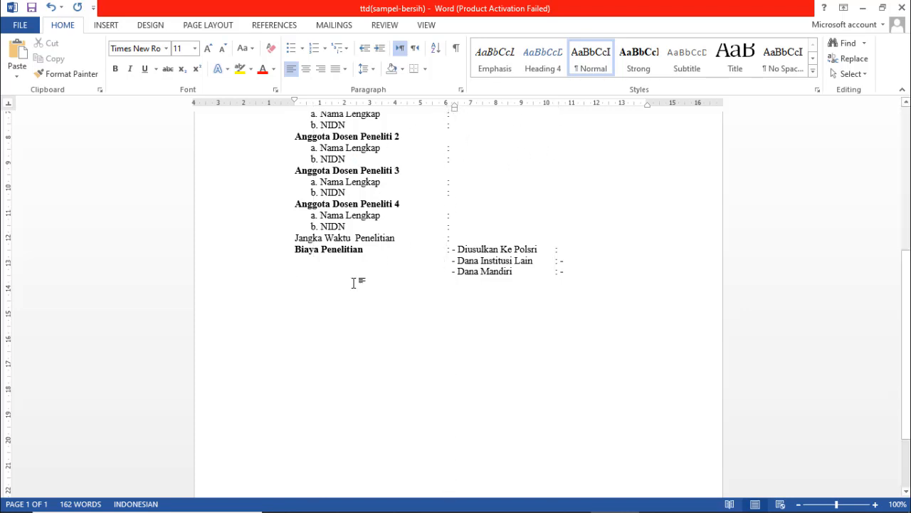
pyautogui.moveTo(457, 108); pyautogui.dragTo(297, 128)
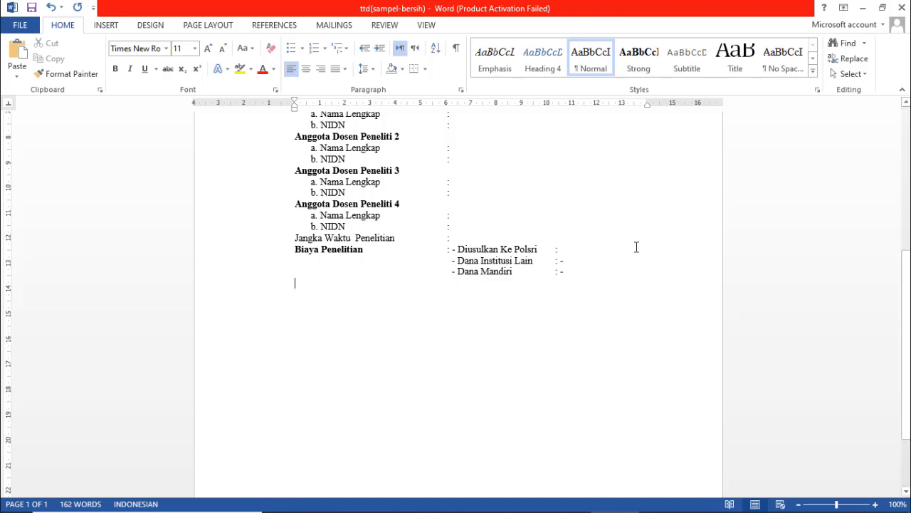
# - Cycle the ruler's tab selector through the tab types until it shows Right Tab
pyautogui.click(6, 103)
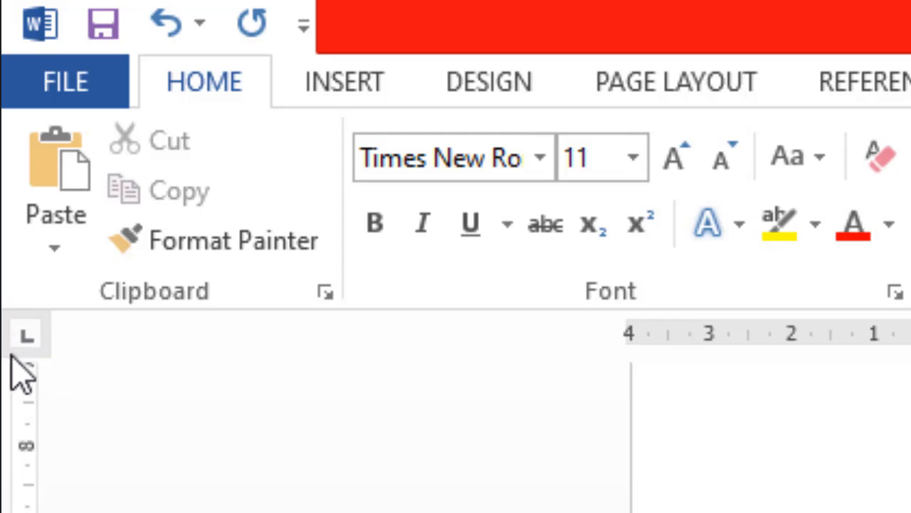
pyautogui.click(28, 347)
pyautogui.click(29, 346)
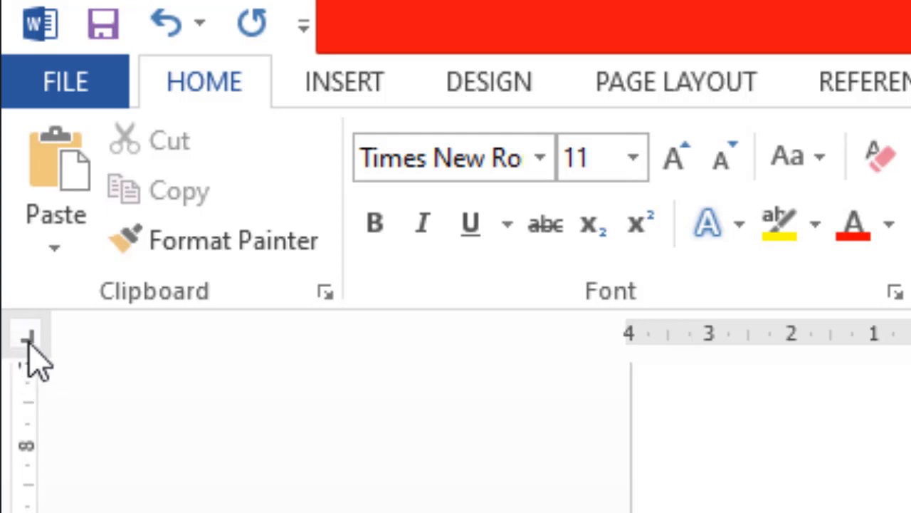
pyautogui.click(28, 345)
pyautogui.click(28, 346)
pyautogui.click(29, 346)
pyautogui.click(29, 345)
pyautogui.click(29, 345)
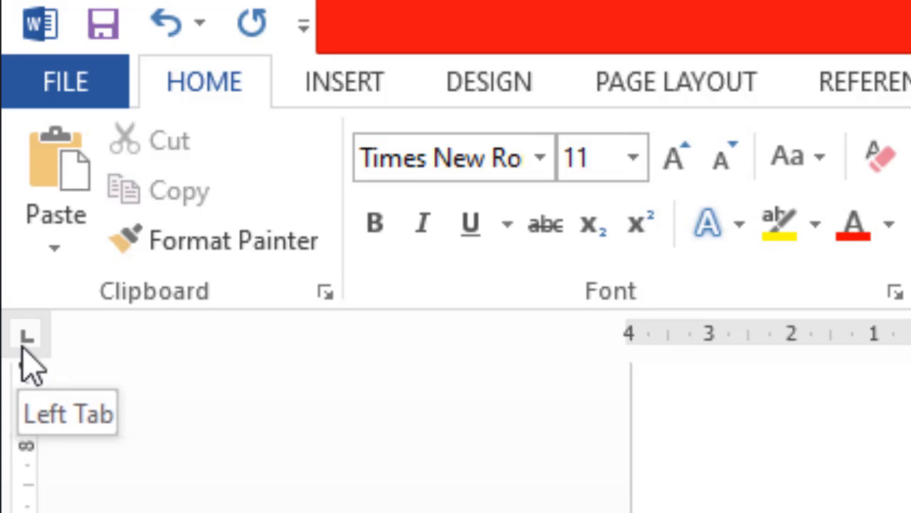
pyautogui.click(21, 346)
pyautogui.click(22, 347)
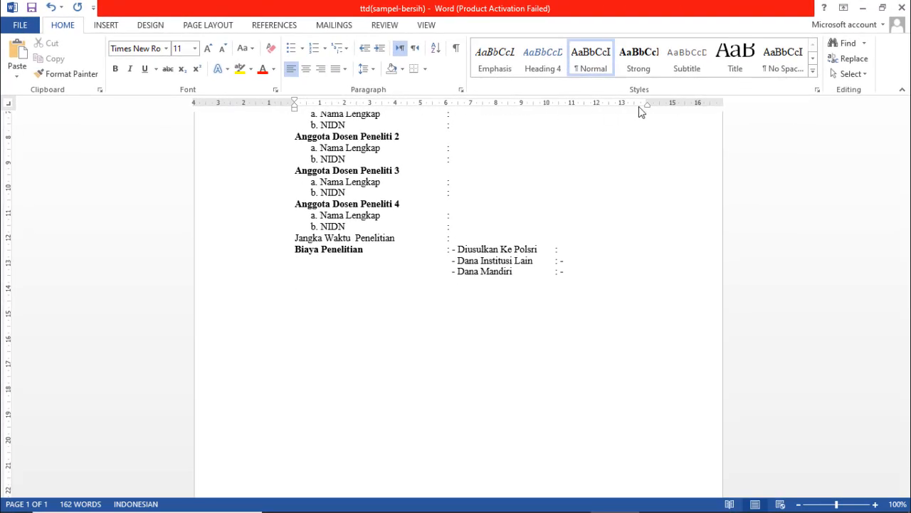
# - Add a right tab at 13.5 cm, type 'Palembang, 06 Januari 2020', and start a new line
pyautogui.click(634, 105)
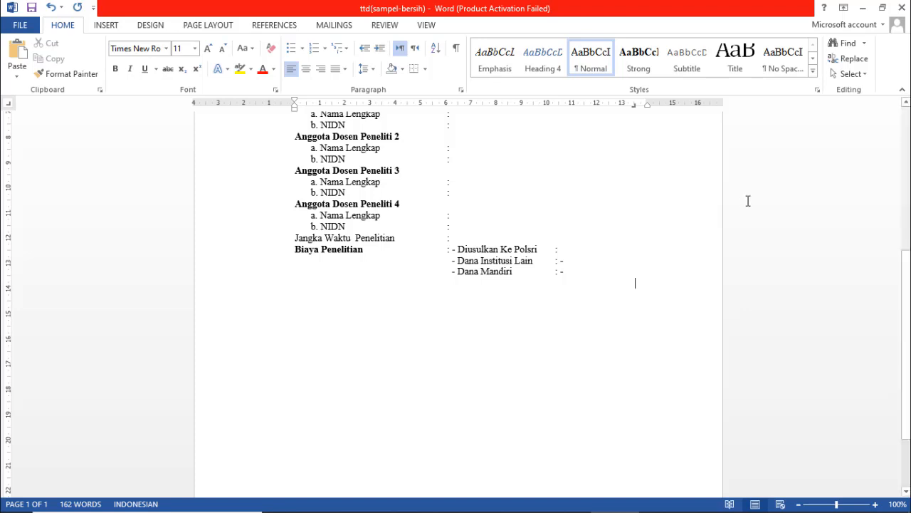
pyautogui.write('Pak')
pyautogui.press('BackSpace')
pyautogui.write('l')
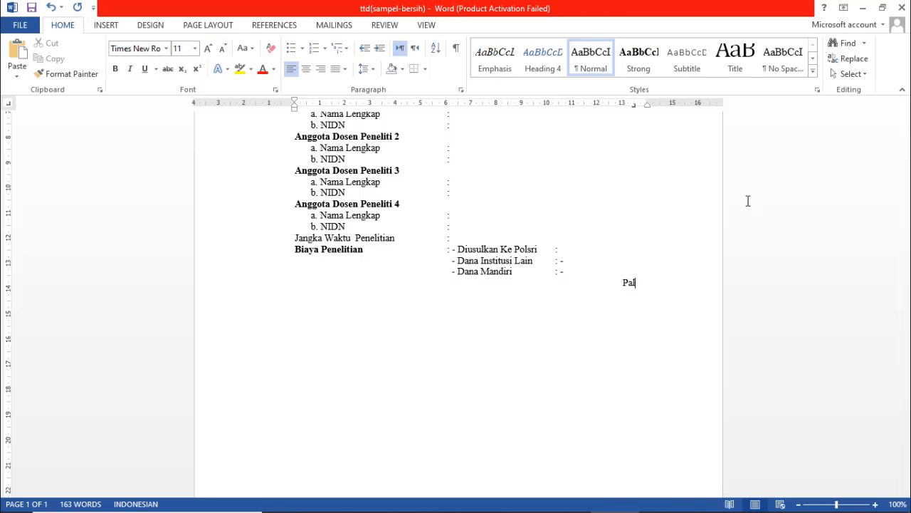
pyautogui.write('embang, 06 Janu')
pyautogui.press('Return')
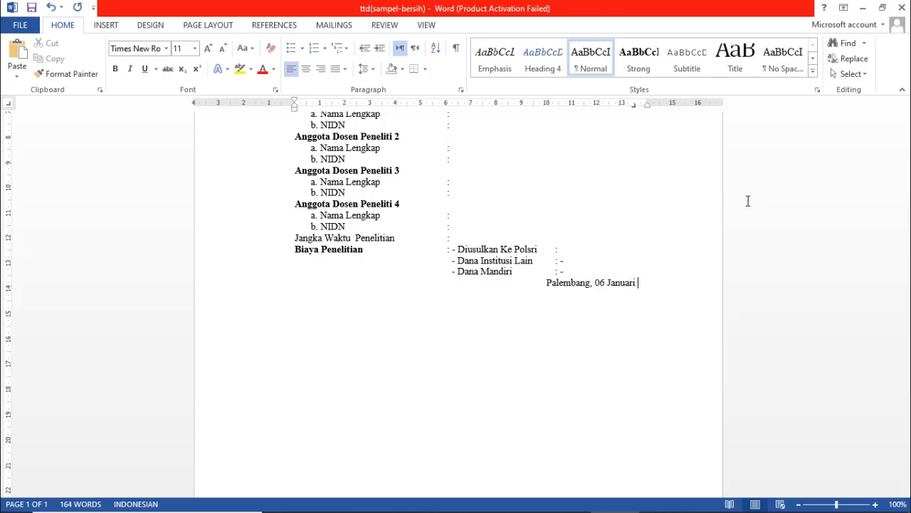
pyautogui.write('2020')
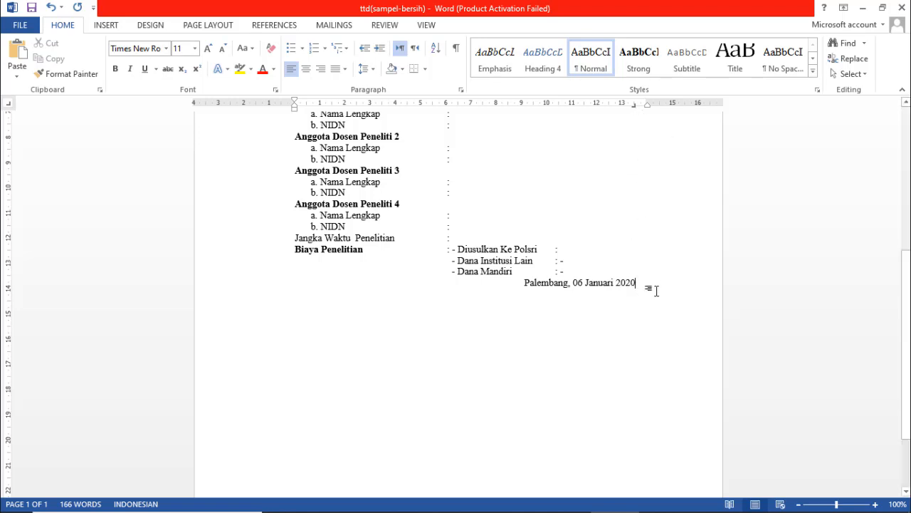
pyautogui.press('Return')
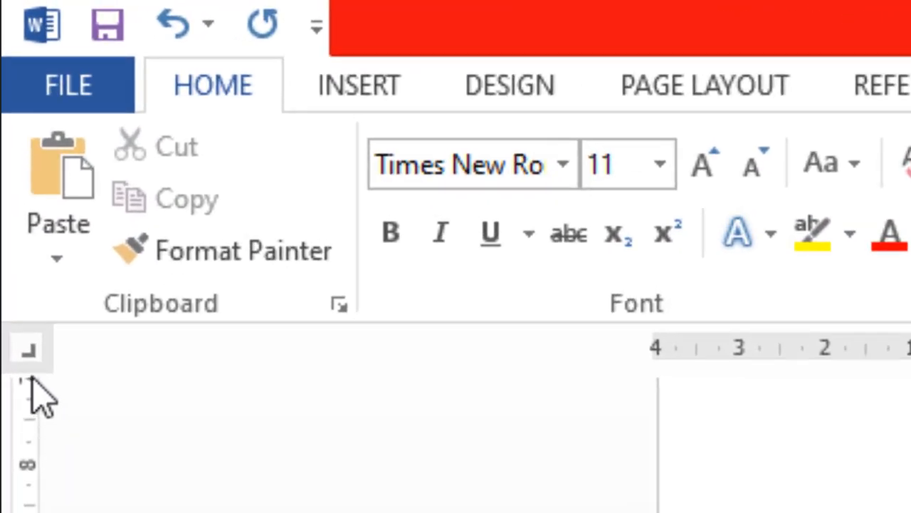
# - Cycle the ruler's tab selector past decimal and bar tabs back to Left Tab
pyautogui.click(32, 360)
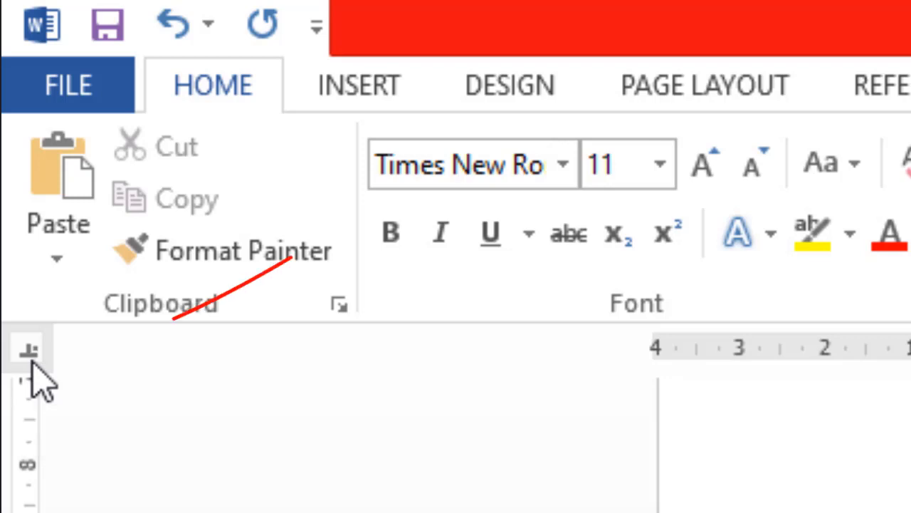
pyautogui.click(33, 359)
pyautogui.click(33, 359)
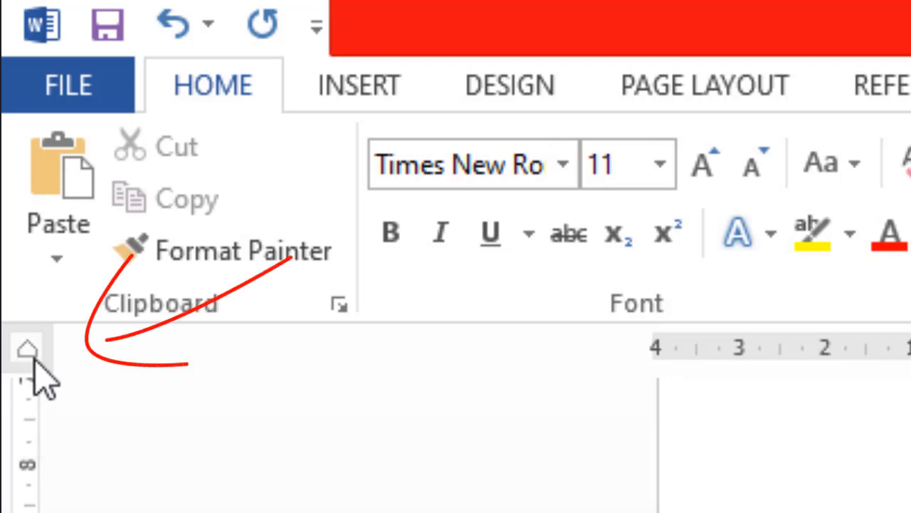
pyautogui.click(33, 360)
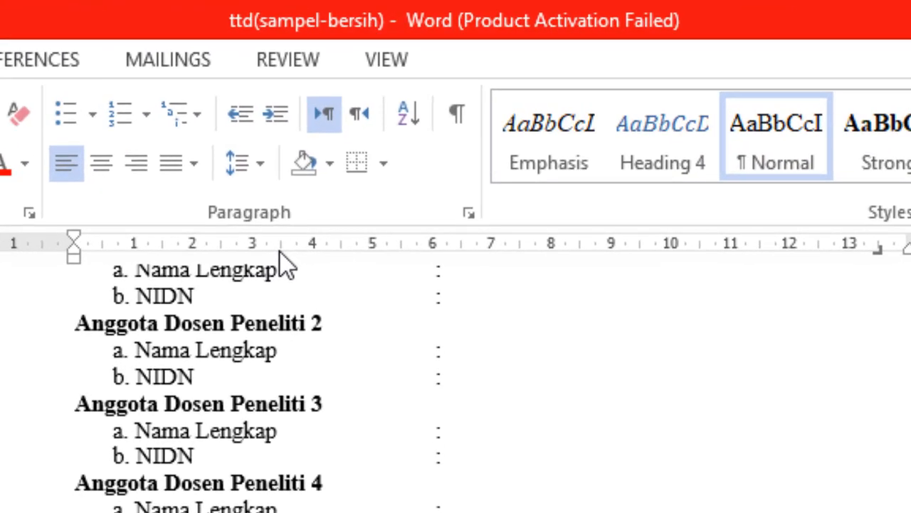
# - Set tabs at 3.5 cm and 10.5 cm and type 'Ketua Peneliti' and 'Ketua Jurusan' on one line
pyautogui.click(284, 250)
pyautogui.moveTo(879, 250); pyautogui.dragTo(910, 290)
pyautogui.moveTo(701, 251); pyautogui.dragTo(701, 250)
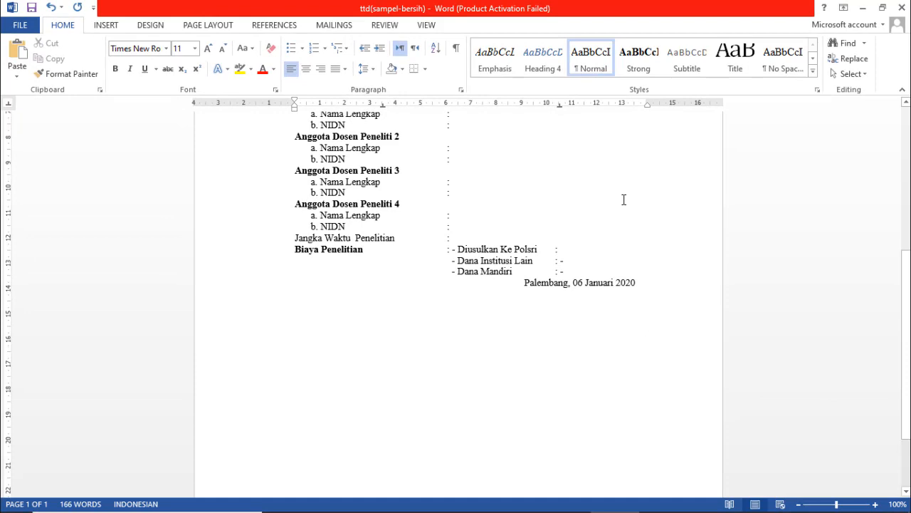
pyautogui.press('Tab')
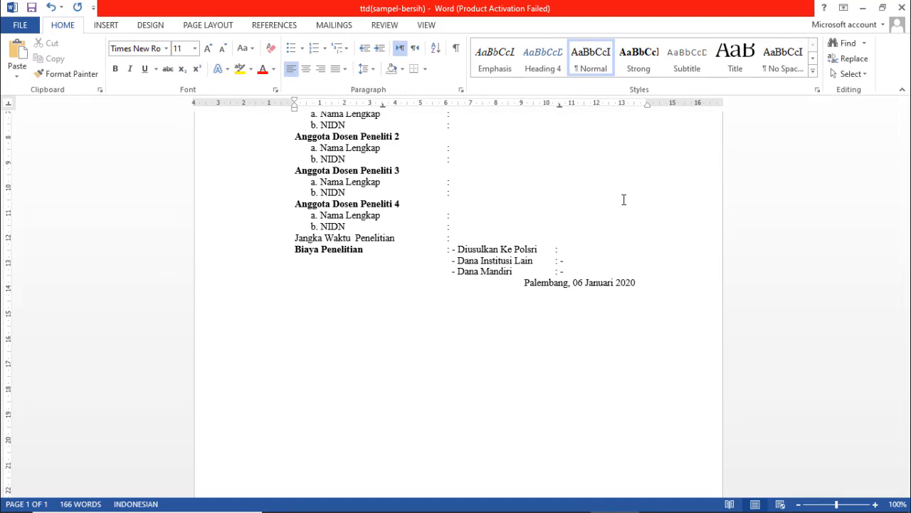
pyautogui.write('Ketua Peneliti\t\t\t')
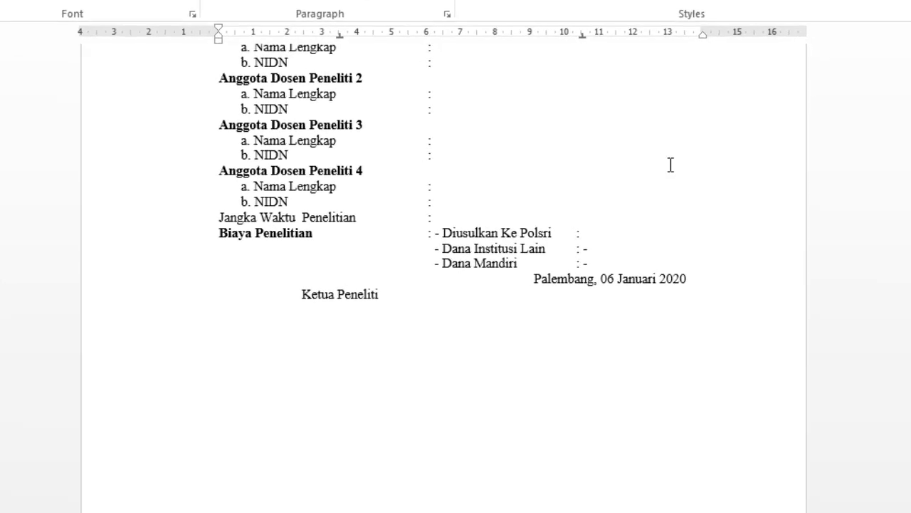
pyautogui.write('Ketua Jurusan')
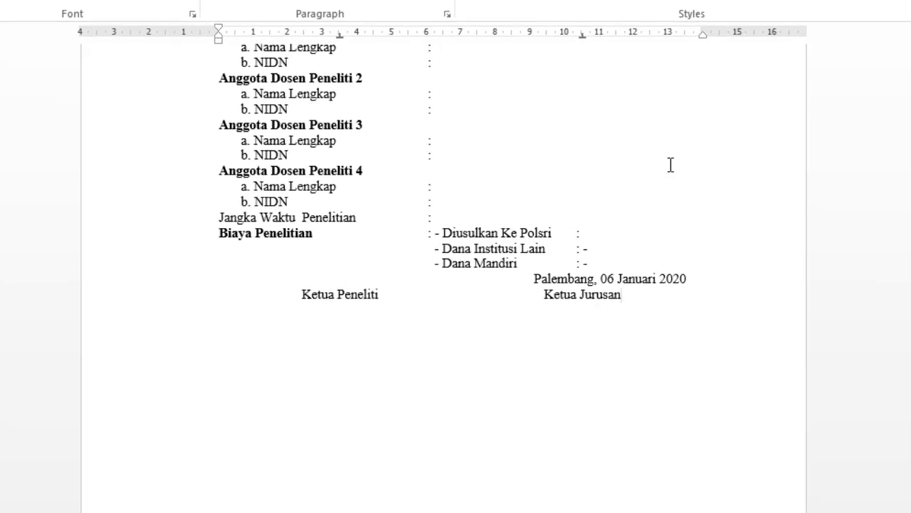
pyautogui.press('Return')
pyautogui.press('Return')
pyautogui.press('Return')
pyautogui.press('Return')
pyautogui.press('Return')
# - Type the first signer's name ending in Ph.D under Ketua Peneliti
pyautogui.press('Tab')
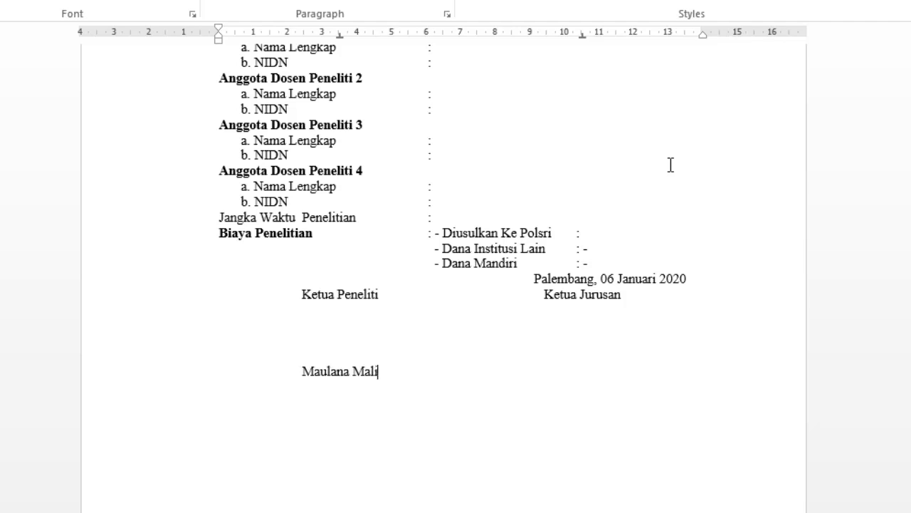
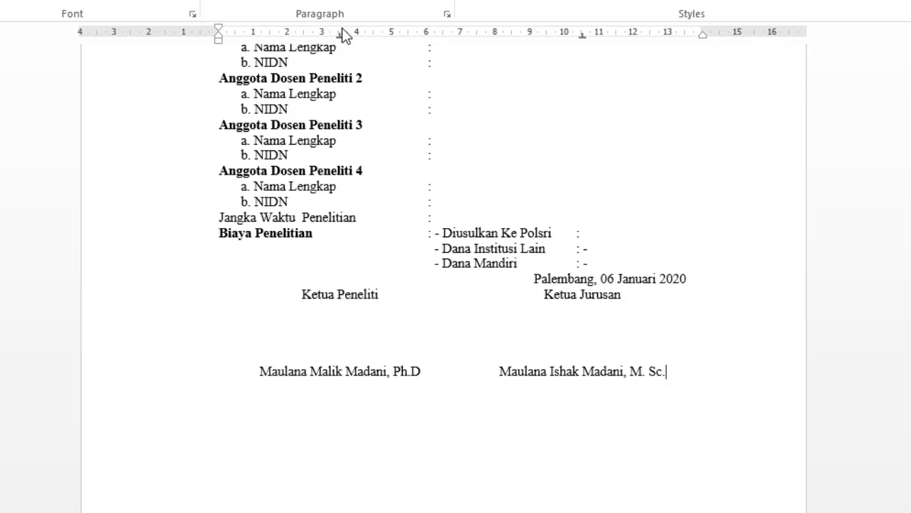
# - Add a line with both signers' NIP numbers, separated by a tab
pyautogui.press('Return')
pyautogui.press('Tab')
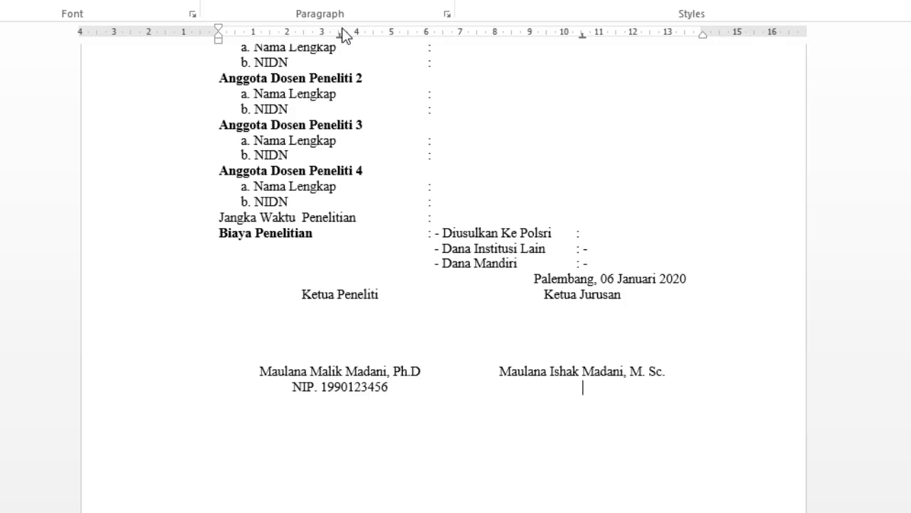
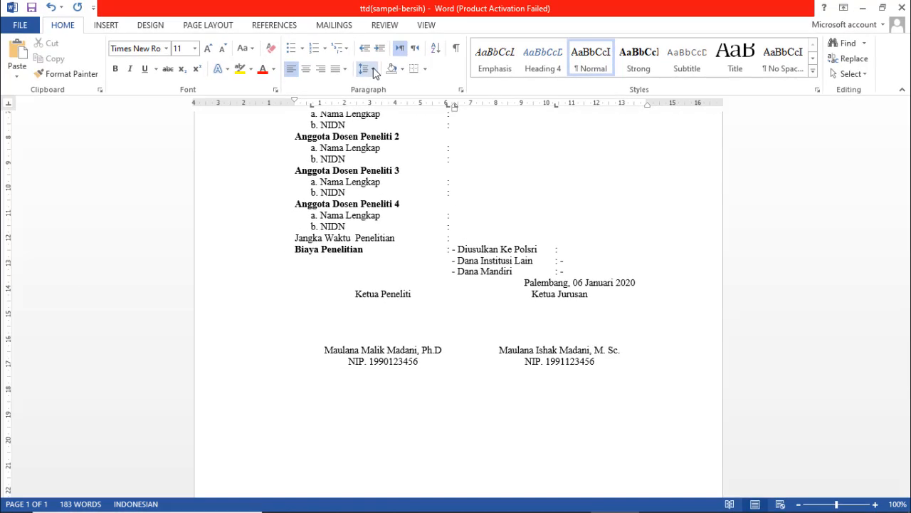
# - Add space after the Dana Mandiri funding line and after the date line
pyautogui.click(373, 68)
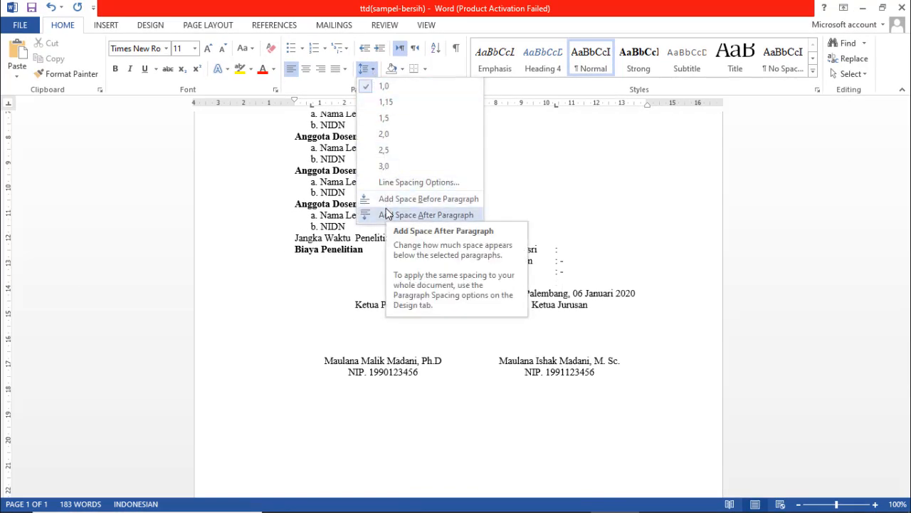
pyautogui.click(456, 213)
pyautogui.click(650, 293)
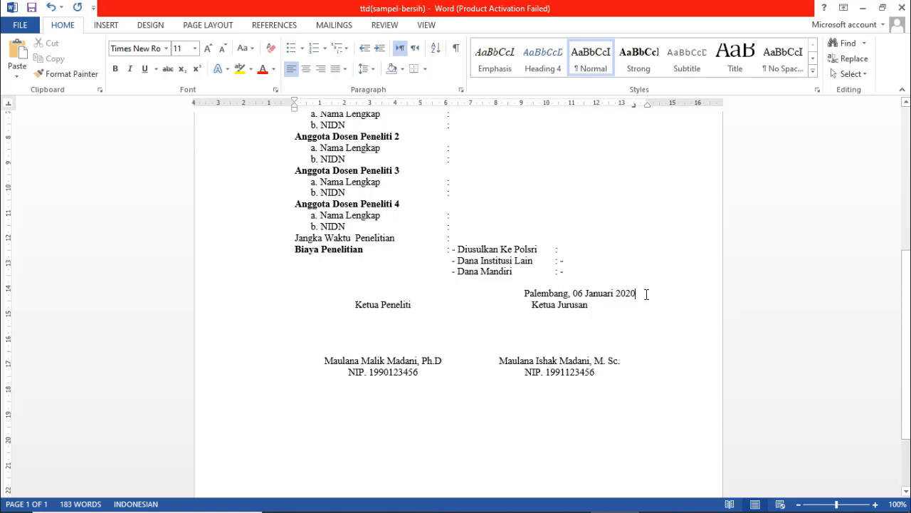
pyautogui.click(366, 68)
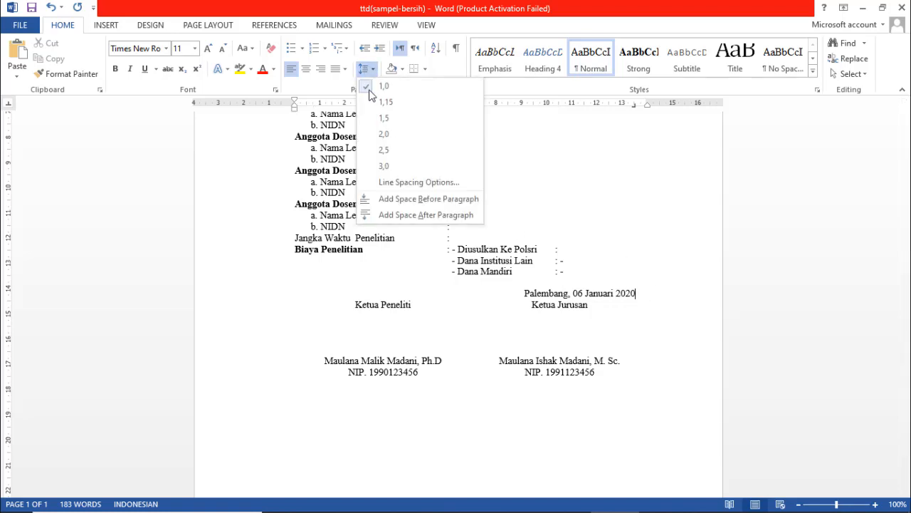
pyautogui.click(399, 215)
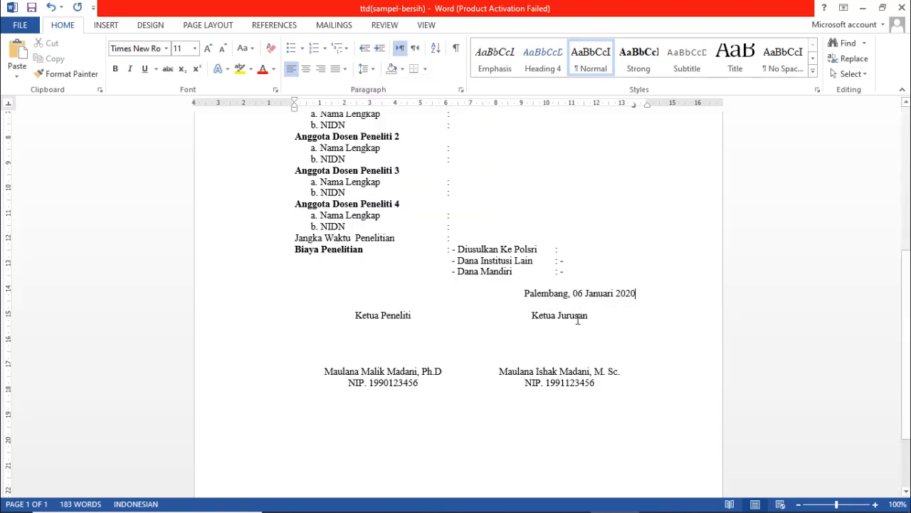
pyautogui.click(350, 339)
# - Add centred 'Mengetahui,' and 'Ketua P3M' lines below the NIP lines
pyautogui.scroll(-3, 644, 349)
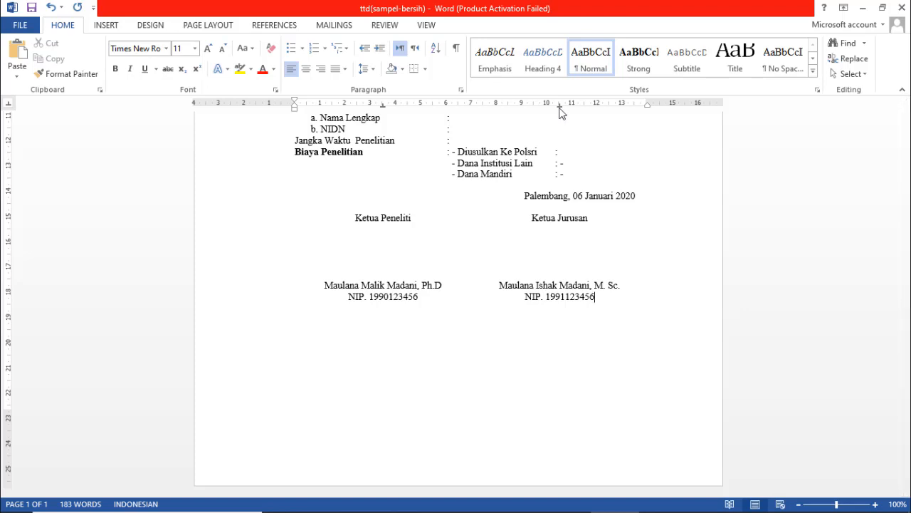
pyautogui.press('Down')
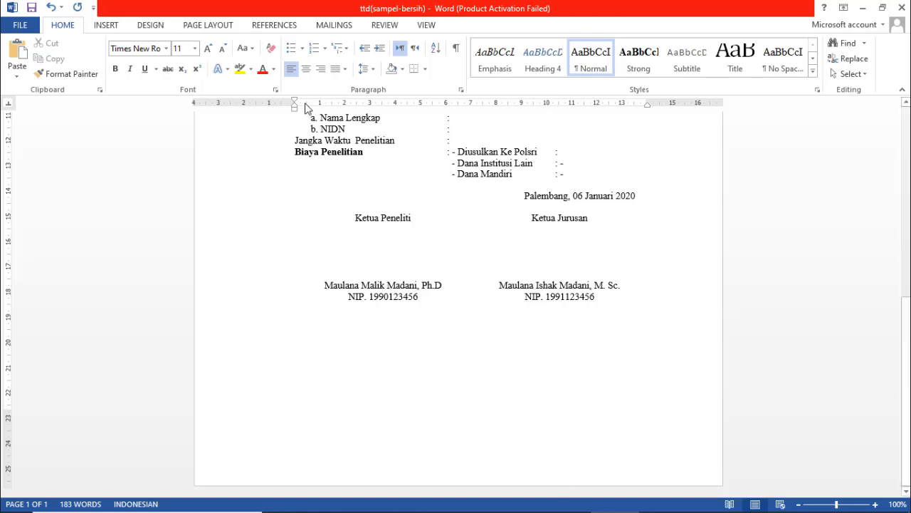
pyautogui.click(306, 68)
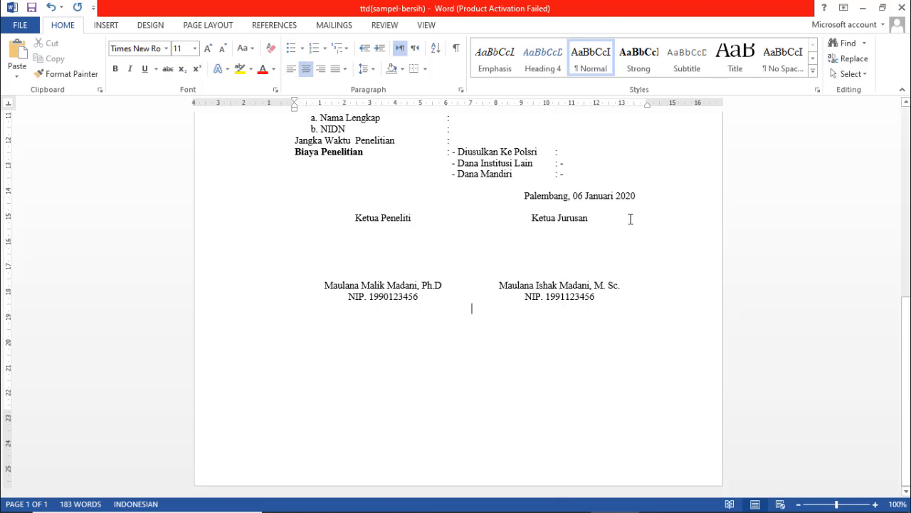
pyautogui.write('Mengetahui, ')
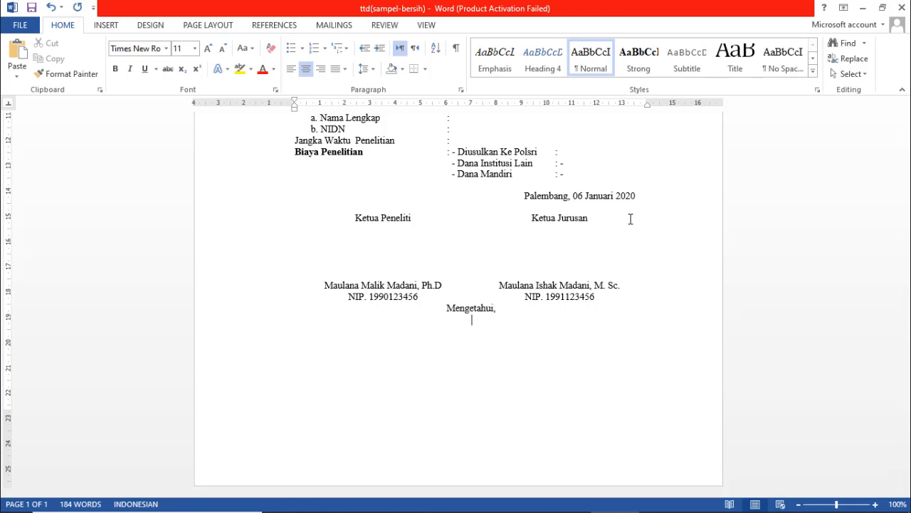
pyautogui.write('Ketua P3M')
pyautogui.press('Return')
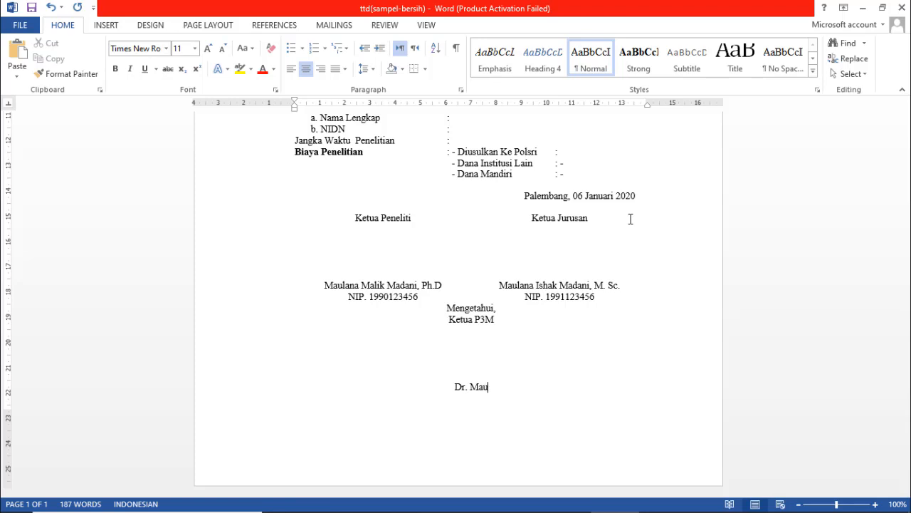
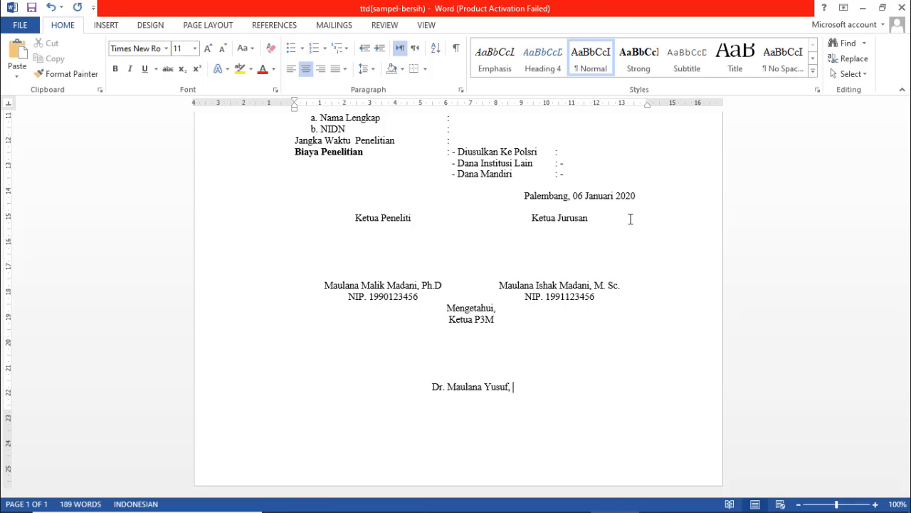
# - Type the third signer's name with Dr. and M. Si., with their NIP number beneath
pyautogui.press('Return')
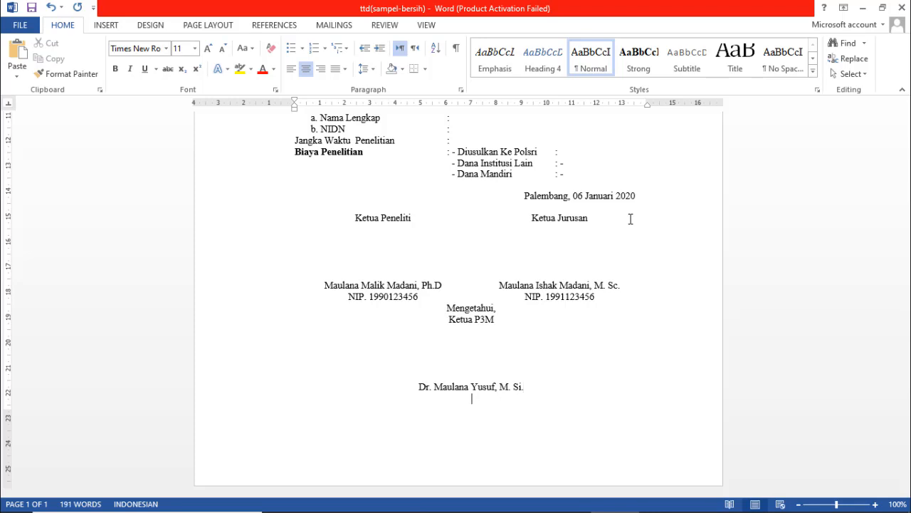
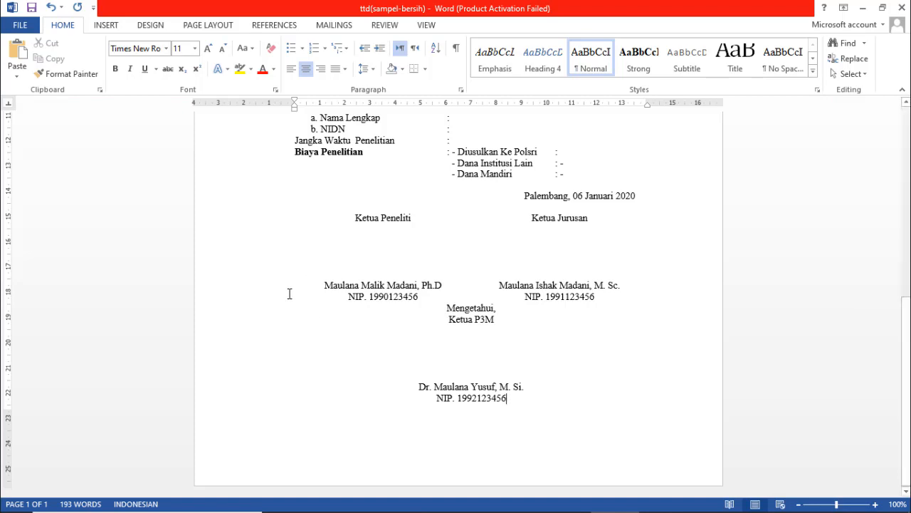
# - Underline the two side-by-side signers' names and the Ketua P3M signer's name below them
pyautogui.moveTo(320, 286)
pyautogui.mouseDown()
pyautogui.moveTo(445, 295)
pyautogui.moveTo(442, 286)
pyautogui.mouseUp()
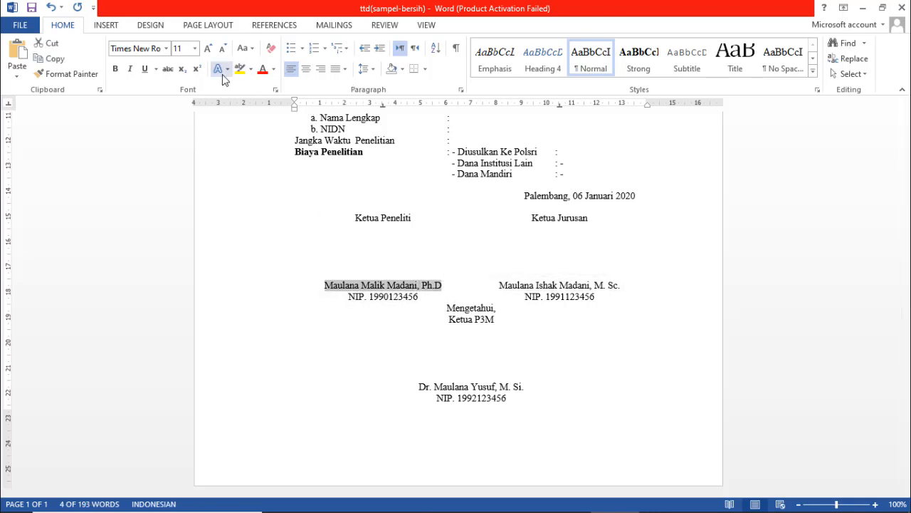
pyautogui.click(146, 72)
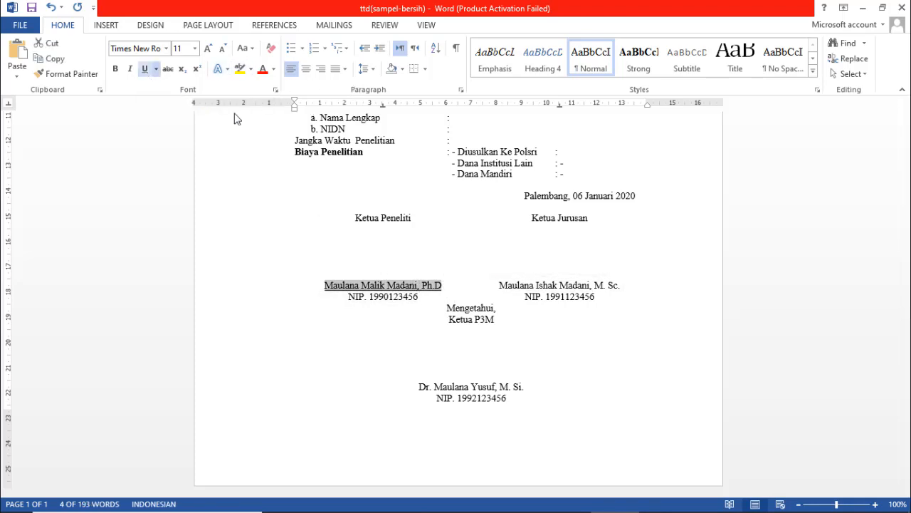
pyautogui.moveTo(500, 284); pyautogui.dragTo(624, 284)
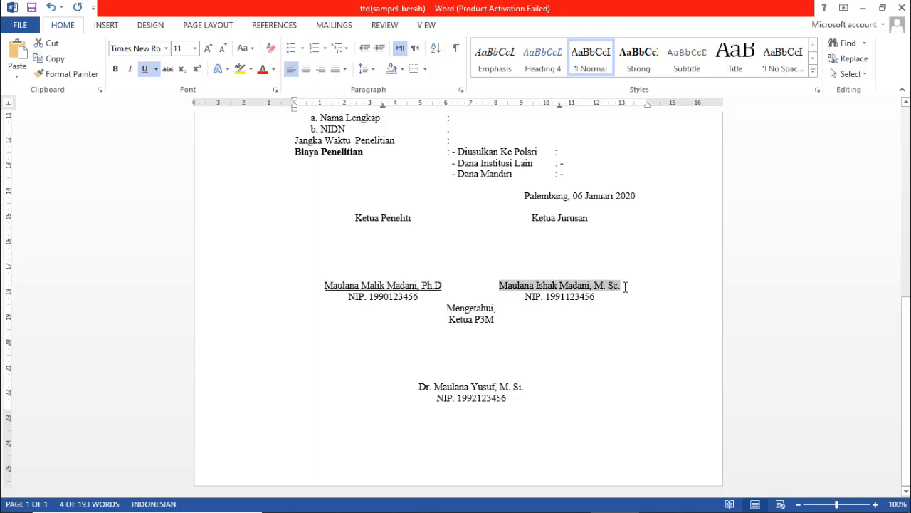
pyautogui.click(146, 71)
pyautogui.moveTo(418, 386); pyautogui.dragTo(535, 388)
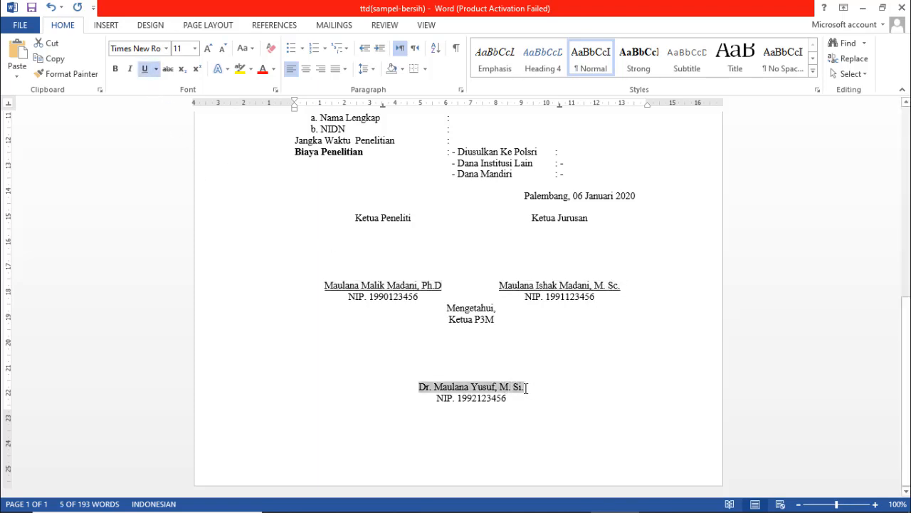
pyautogui.click(145, 69)
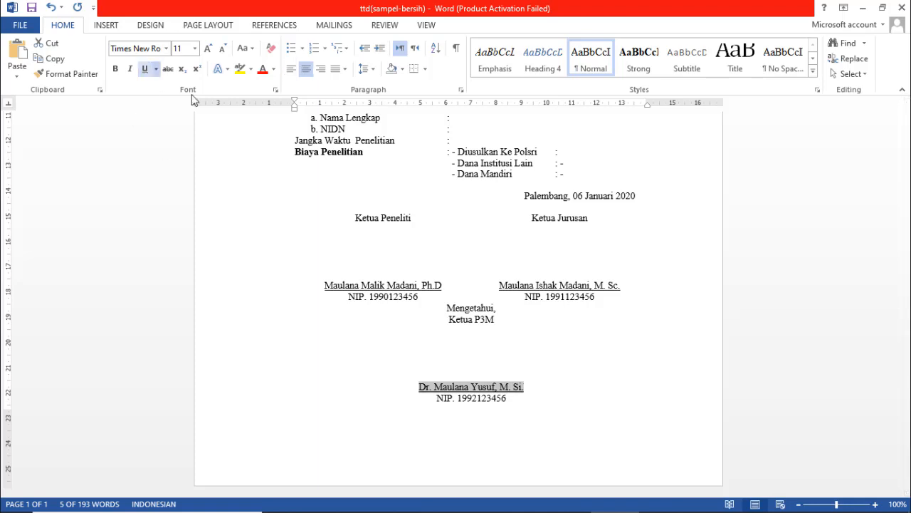
pyautogui.click(622, 206)
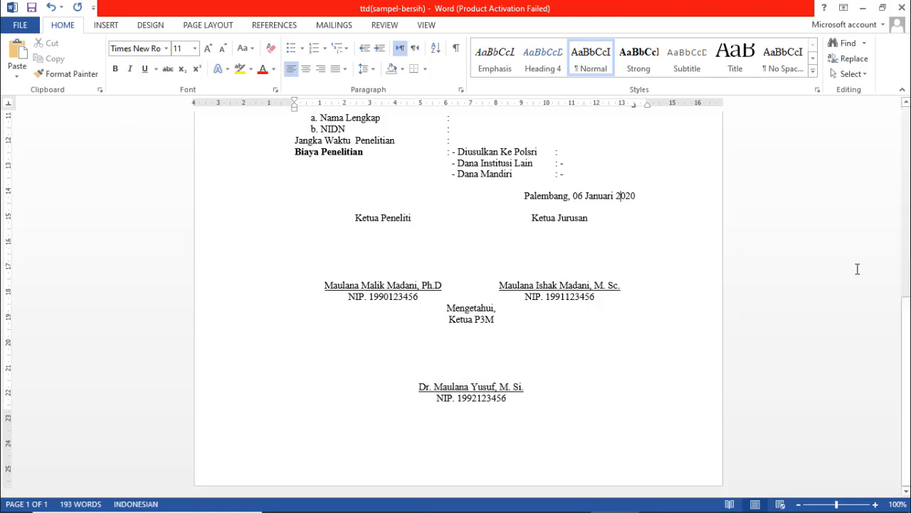